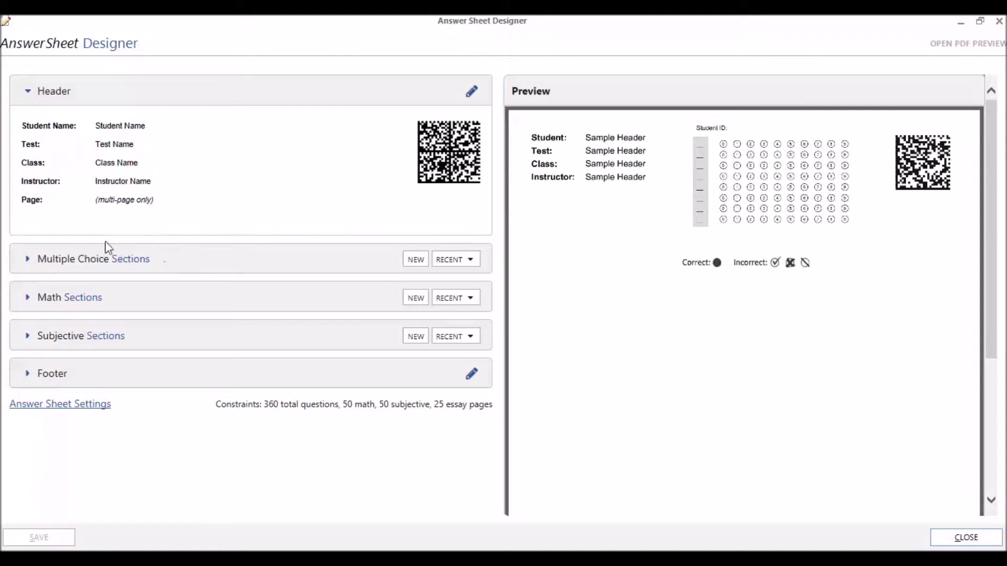
Step: Expand Multiple Choice Sections to confirm none exist, toggle Math Sections, and start a new section
click(27, 260)
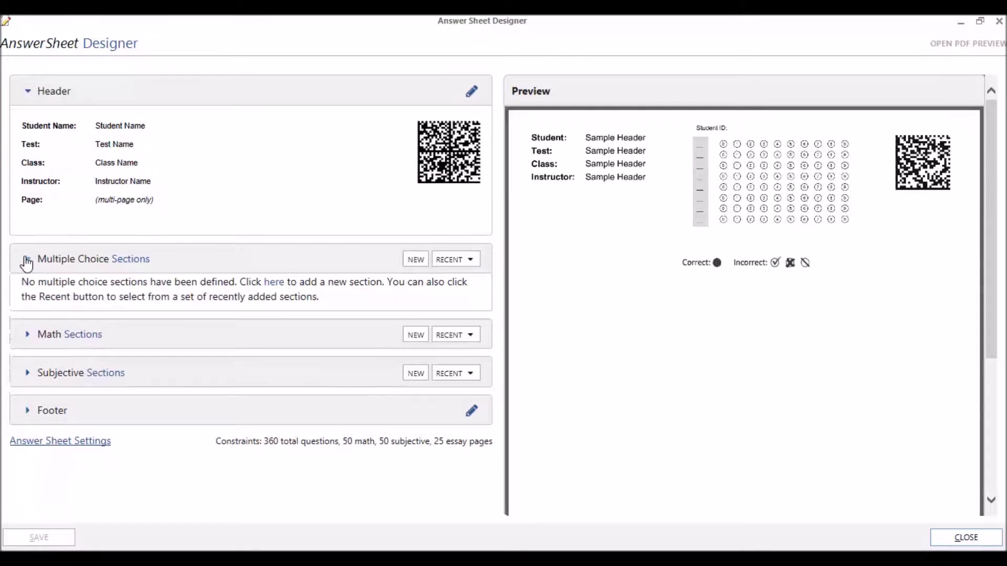
click(27, 336)
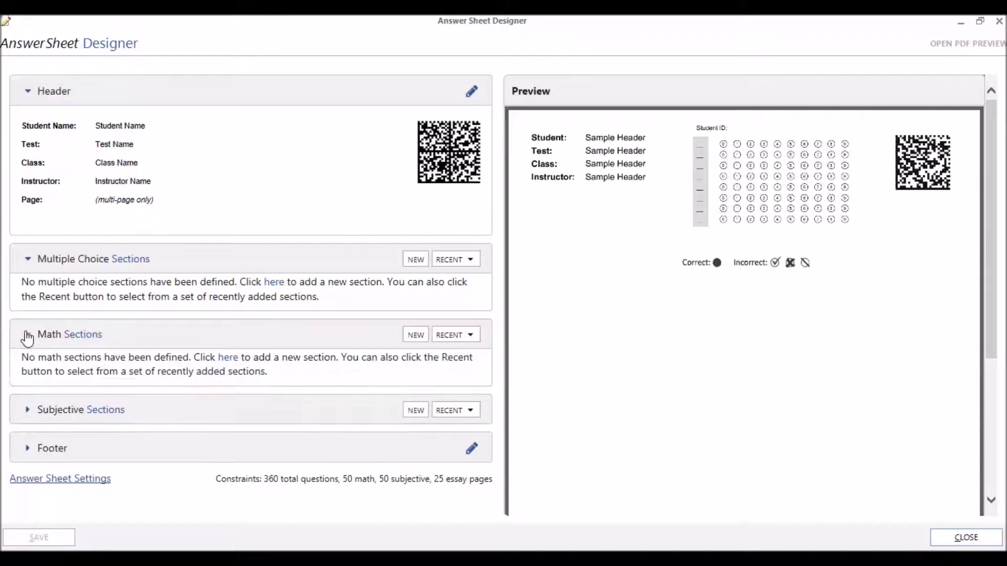
click(27, 335)
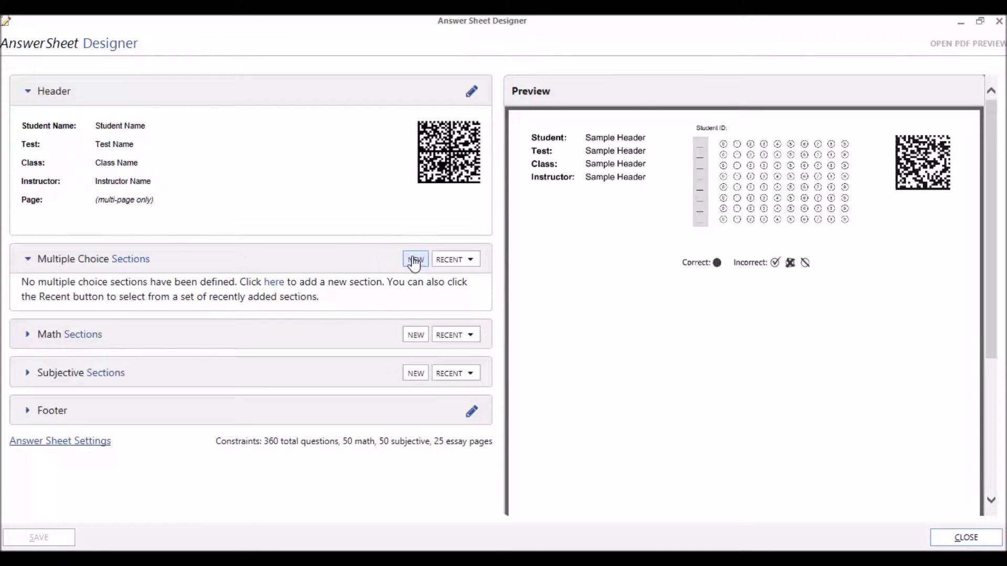
click(417, 262)
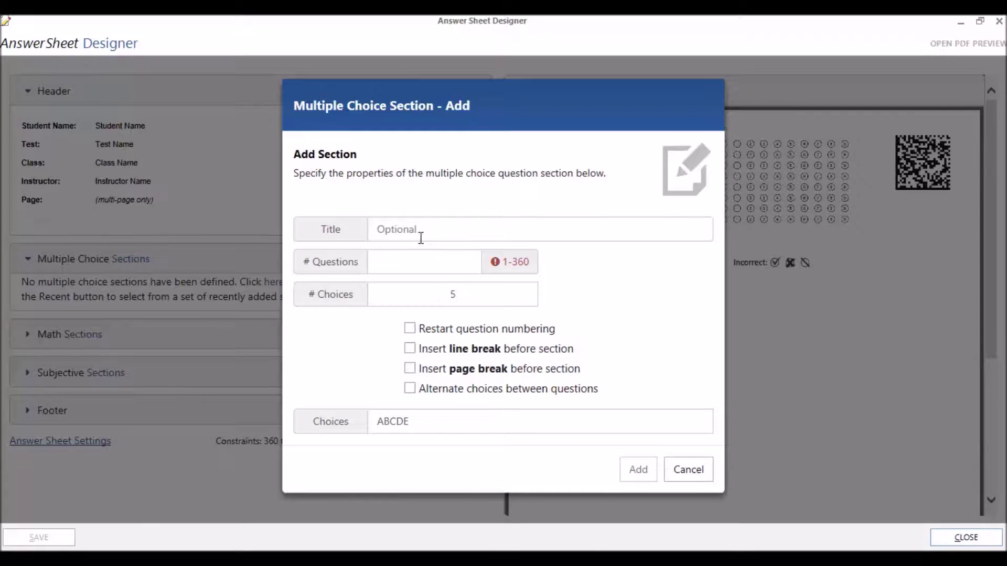
Step: Add a 'Geography' section with 5 questions and 4 choices lettered A to D
click(412, 229)
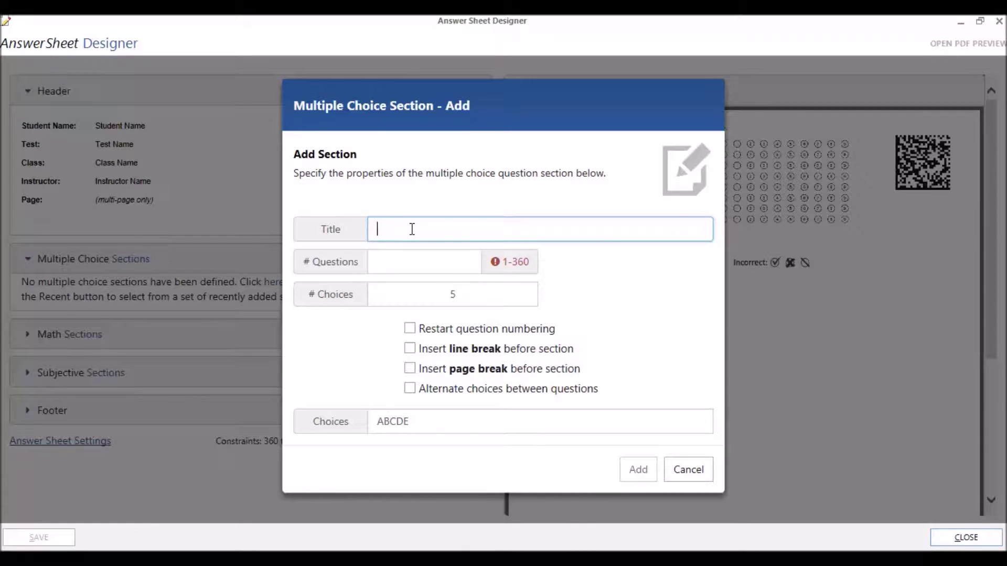
text(Geography)
click(399, 261)
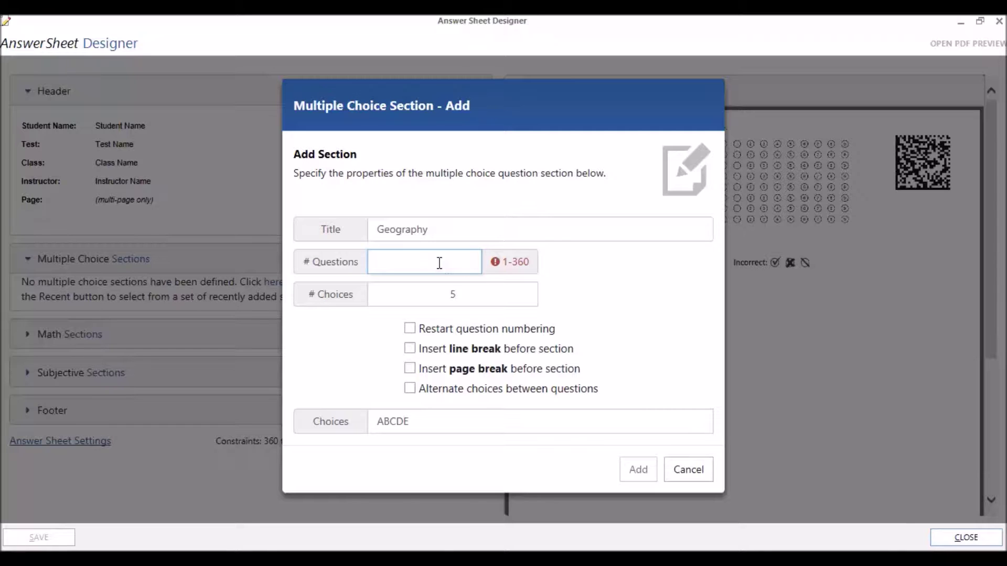
text(5)
double_click(456, 293)
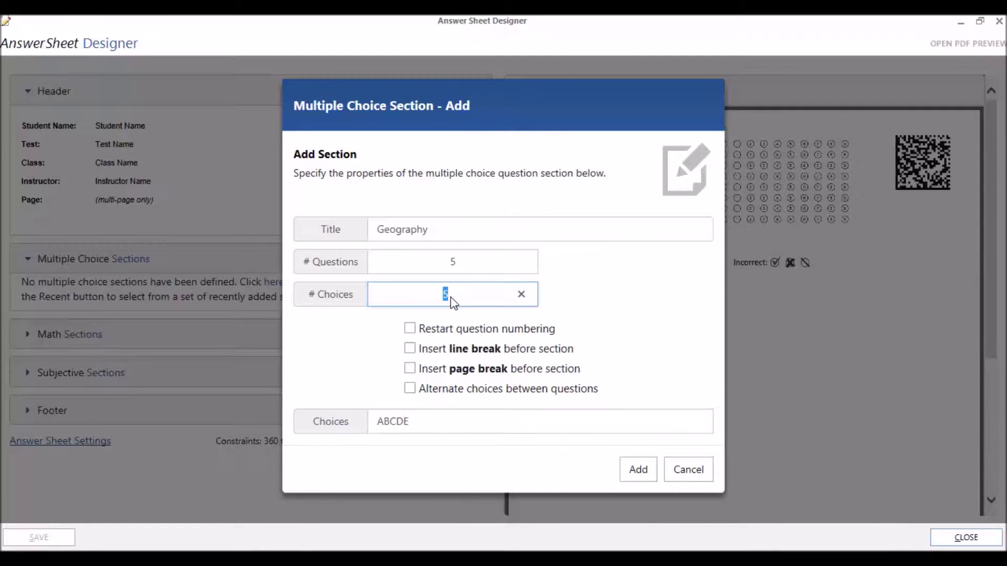
text(4)
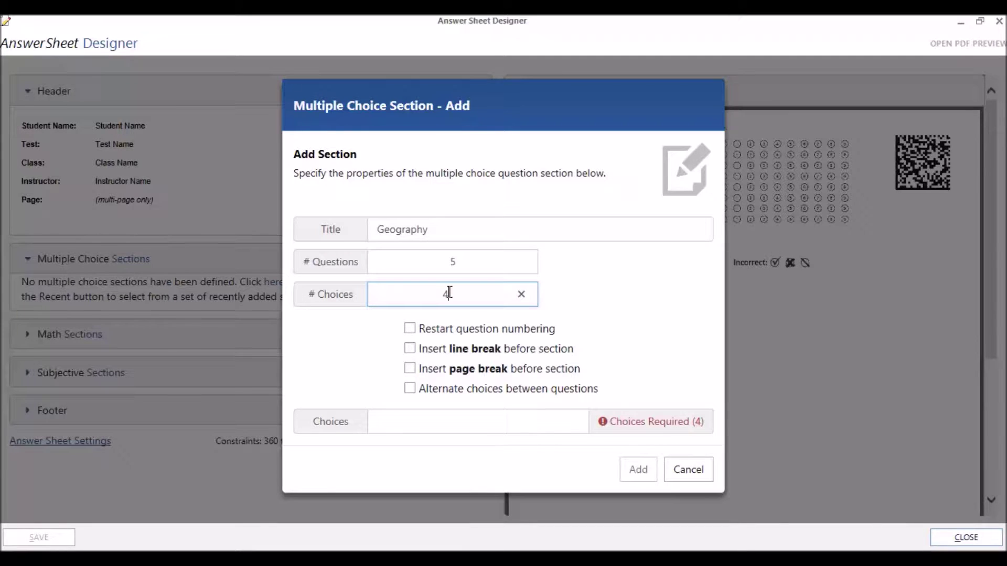
click(398, 422)
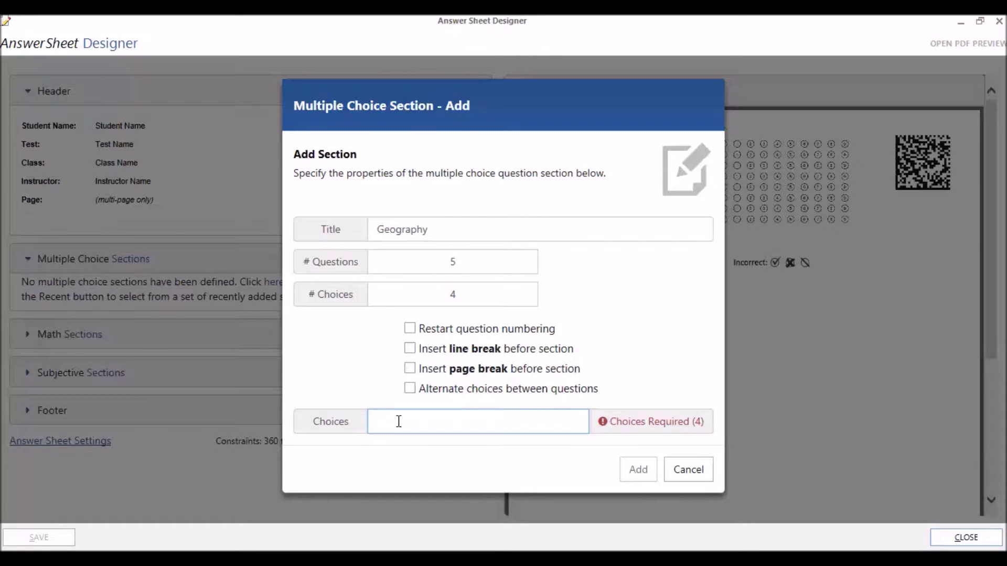
text(A)
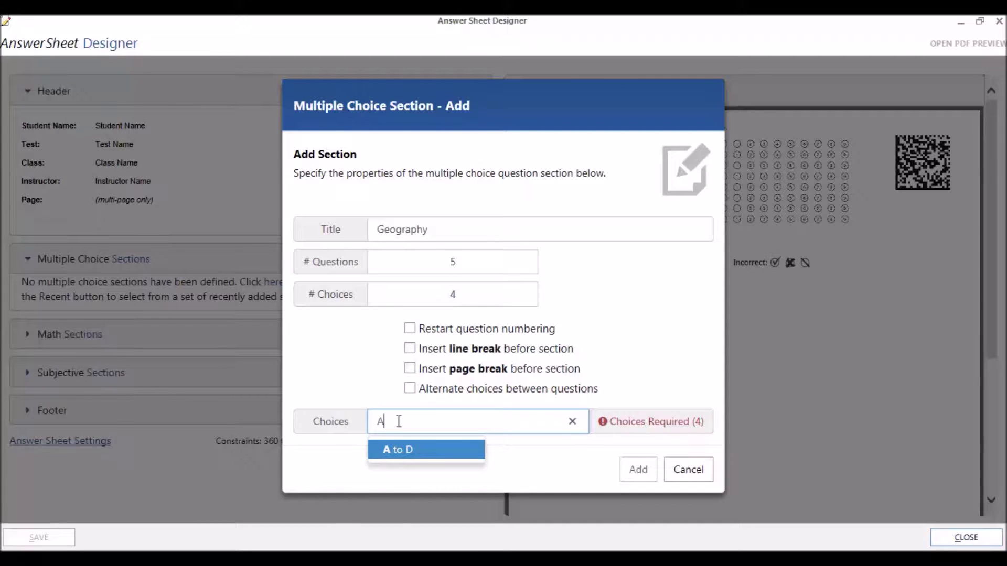
click(398, 454)
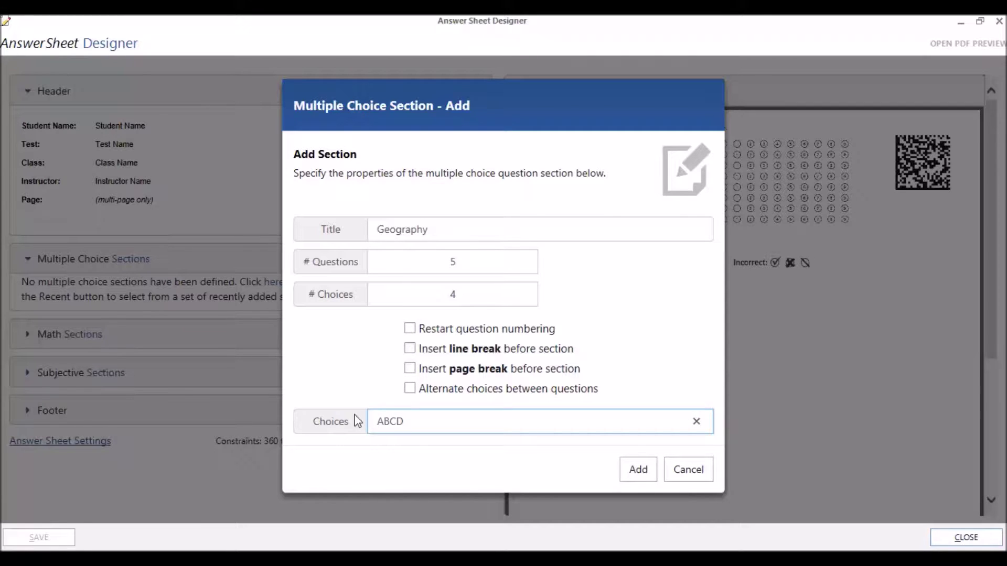
click(415, 390)
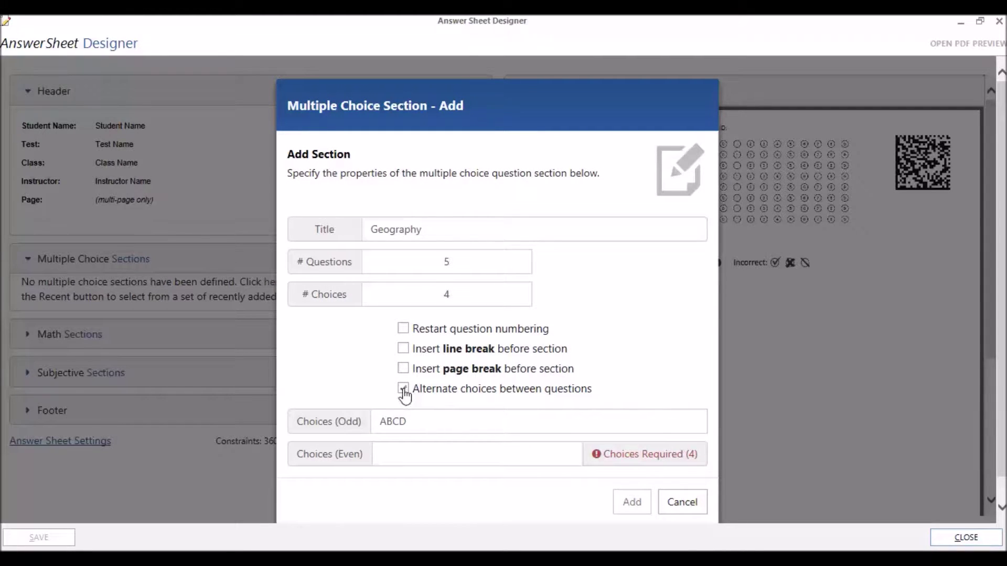
click(411, 391)
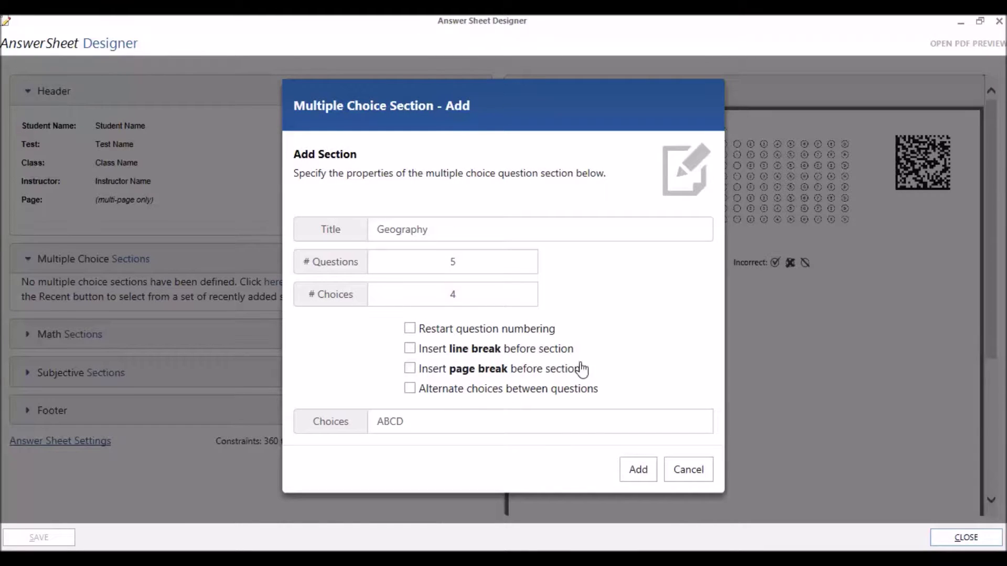
click(636, 470)
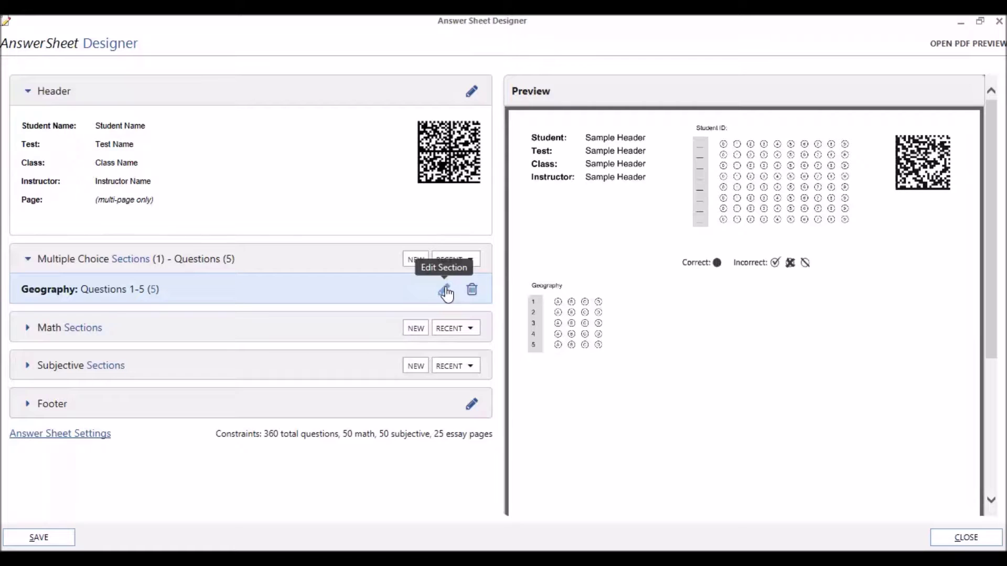
click(445, 290)
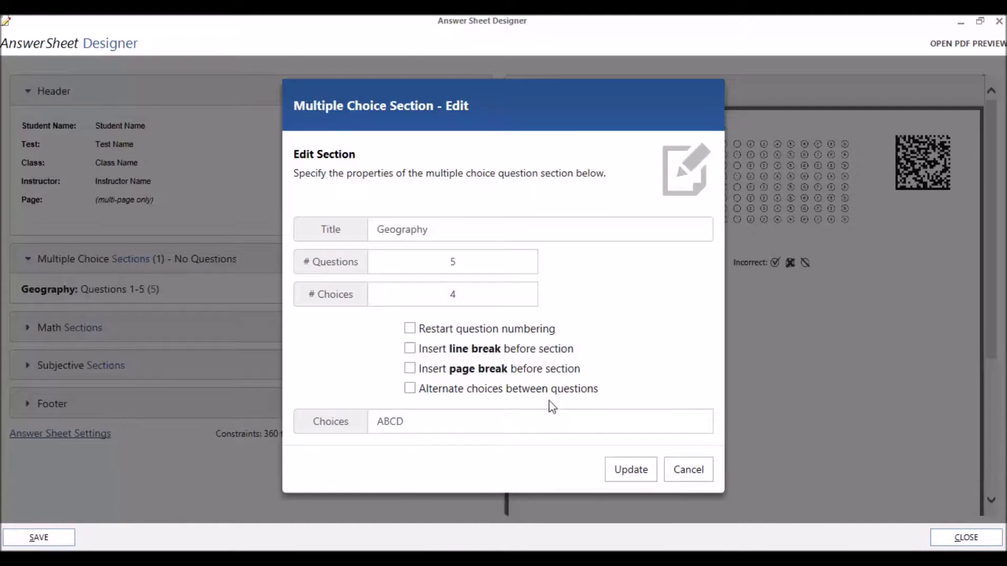
click(630, 470)
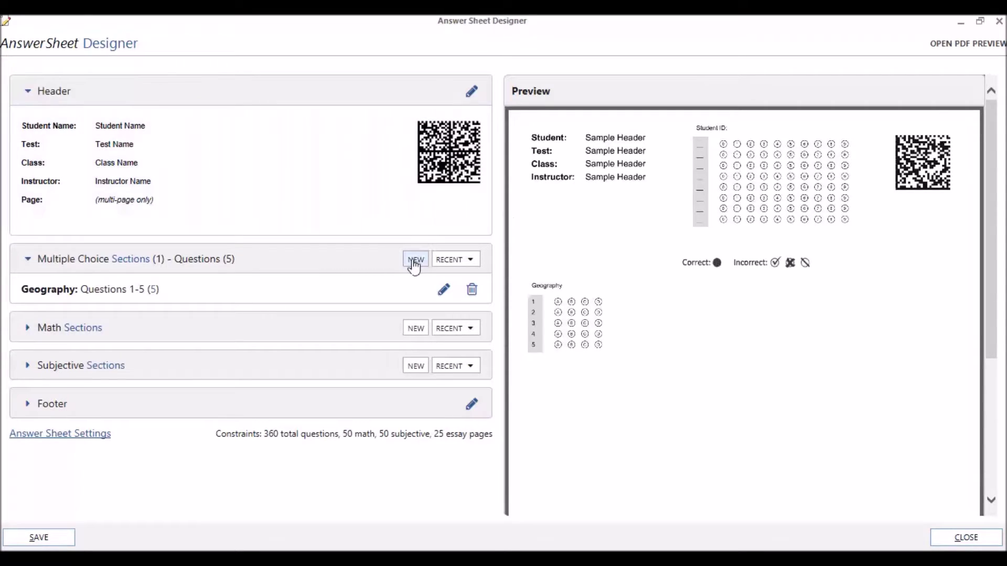
click(415, 259)
Step: Add a 10-question section with 2 choices using the True or False answer set
click(407, 266)
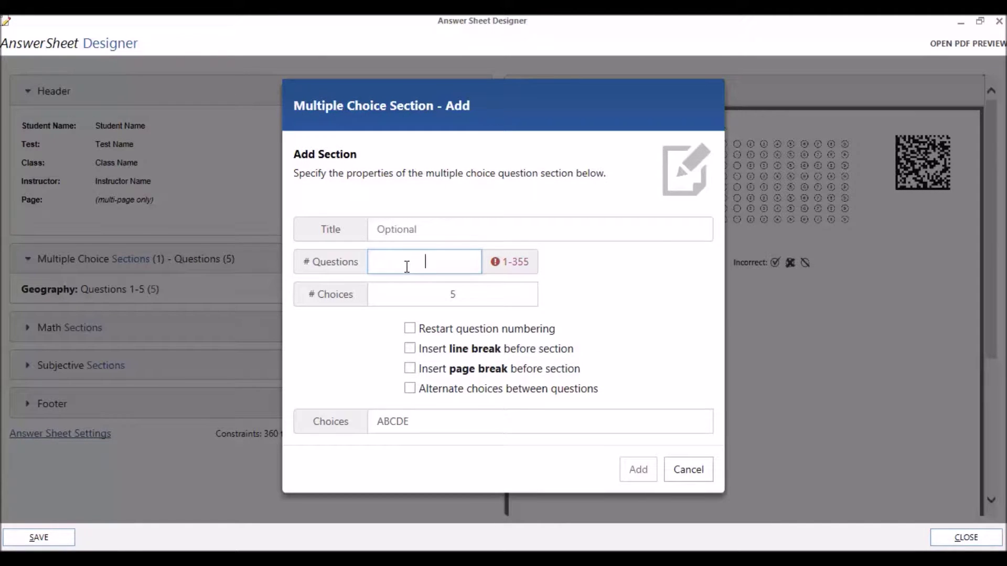
text(10)
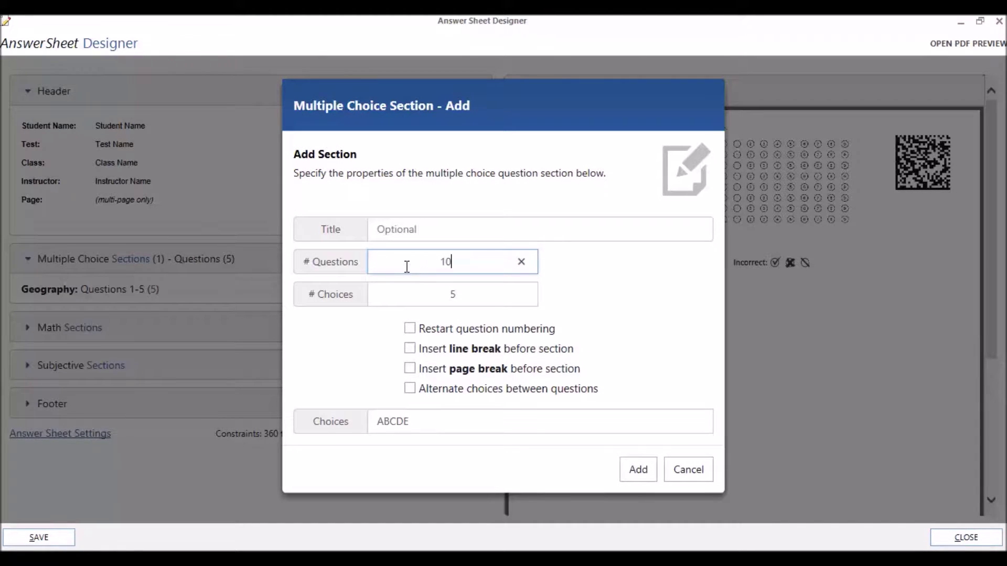
click(466, 294)
key(BackSpace)
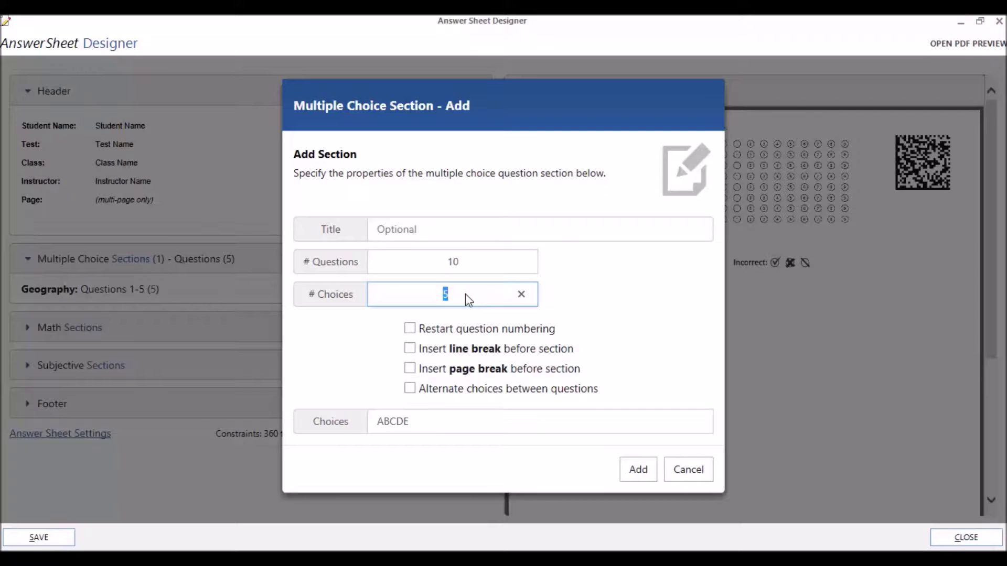
text(2)
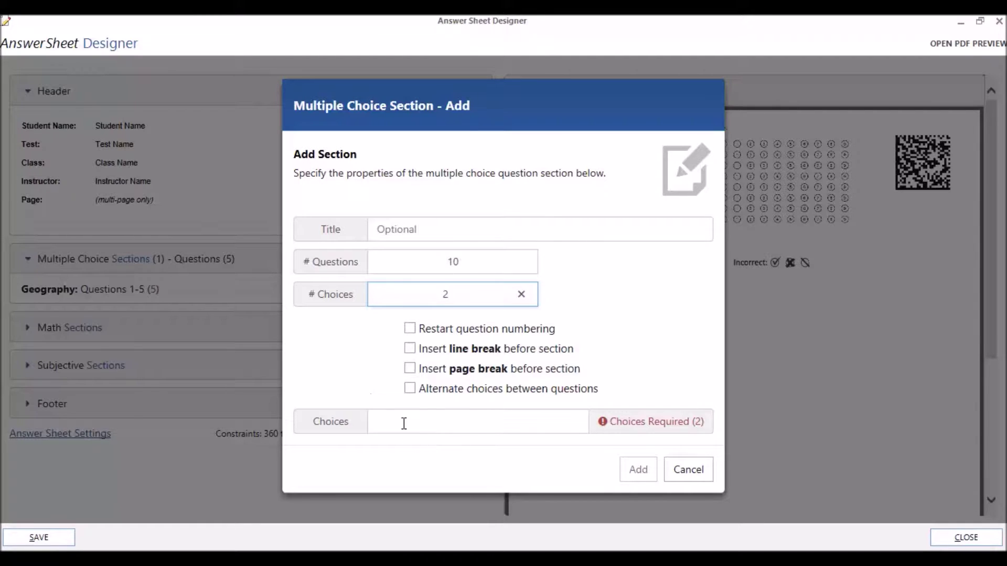
click(402, 417)
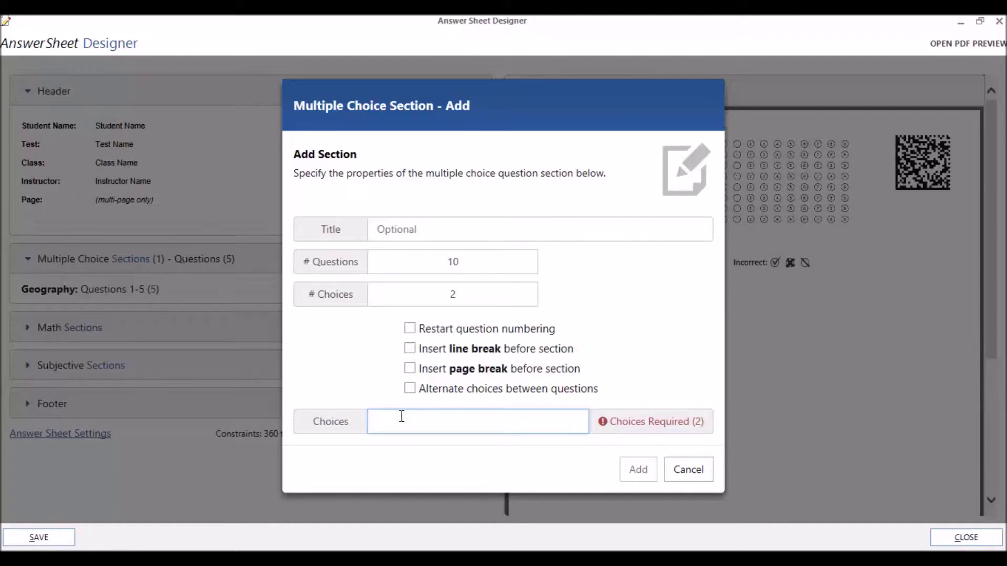
text(T)
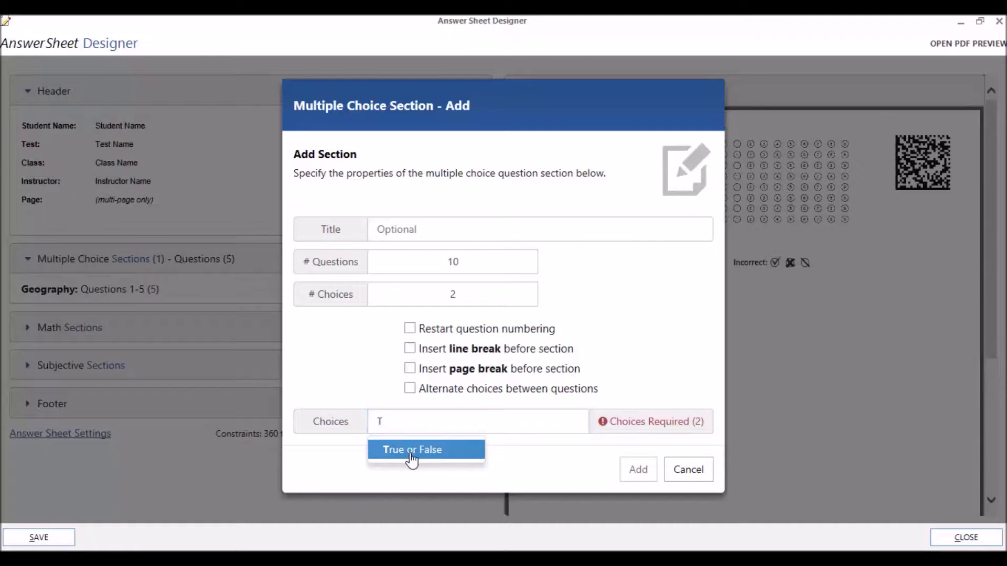
click(413, 459)
click(638, 468)
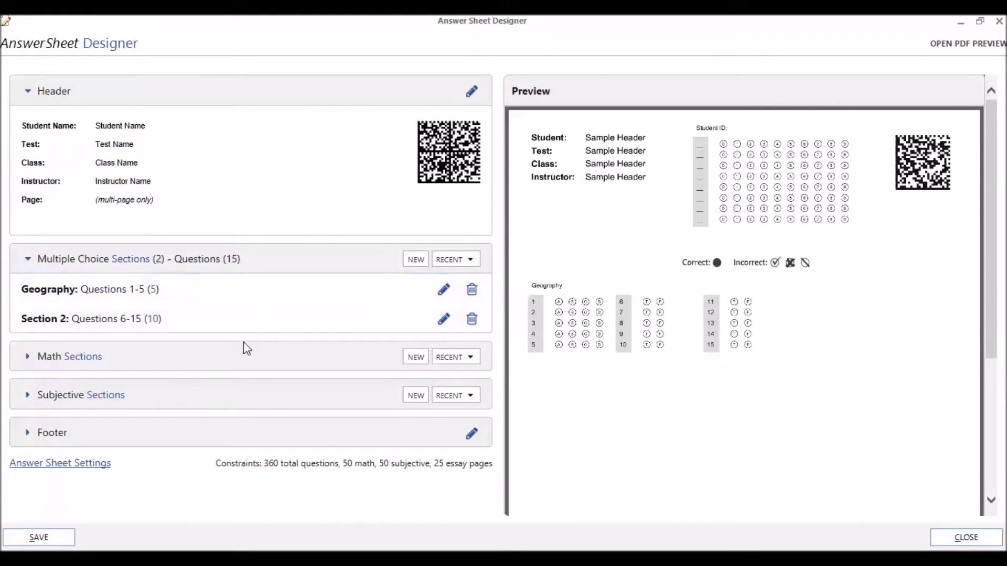
Step: Change Multiple Choice Section Scaling from Fit-Width to Default in Answer Sheet Settings
click(94, 463)
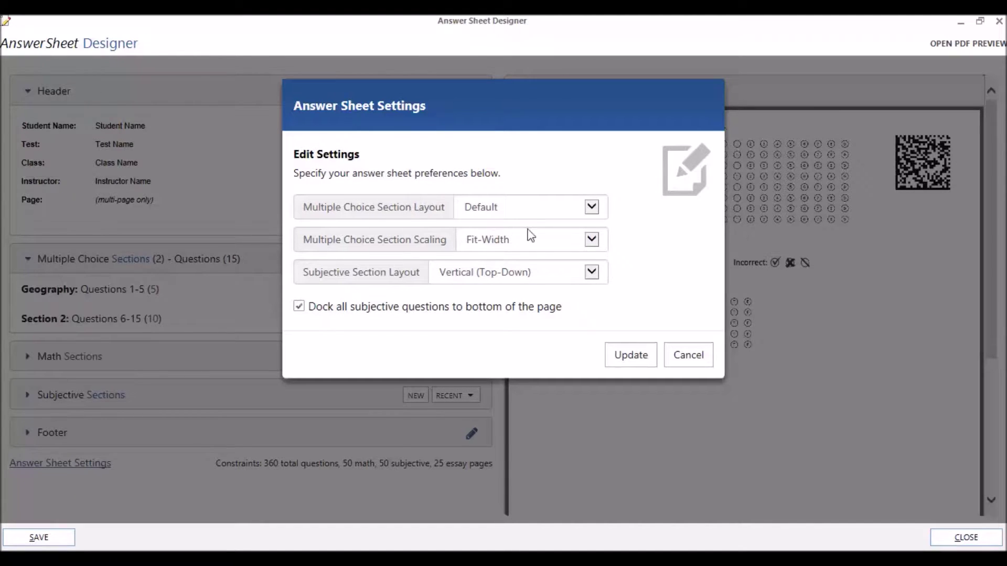
click(591, 240)
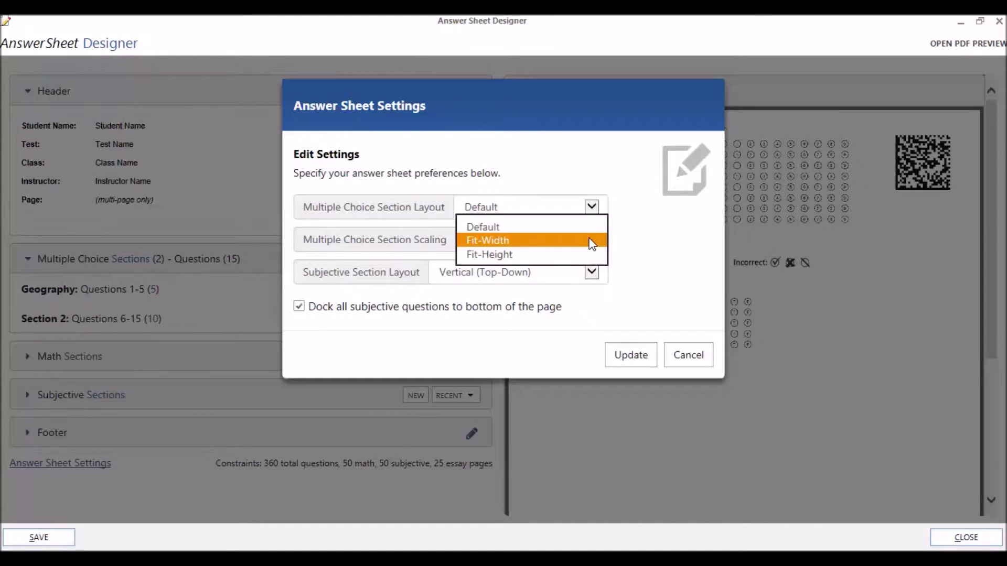
click(477, 225)
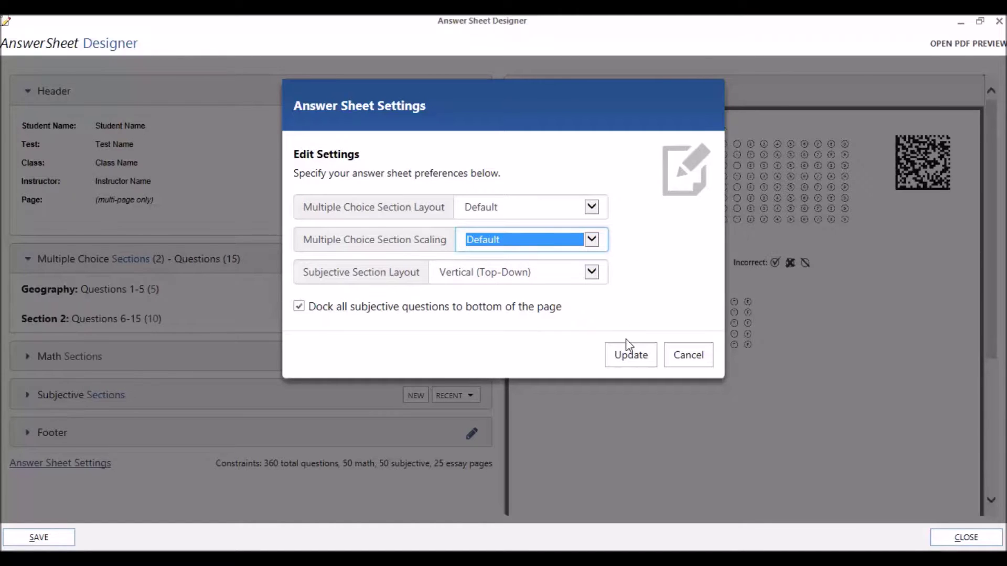
click(623, 360)
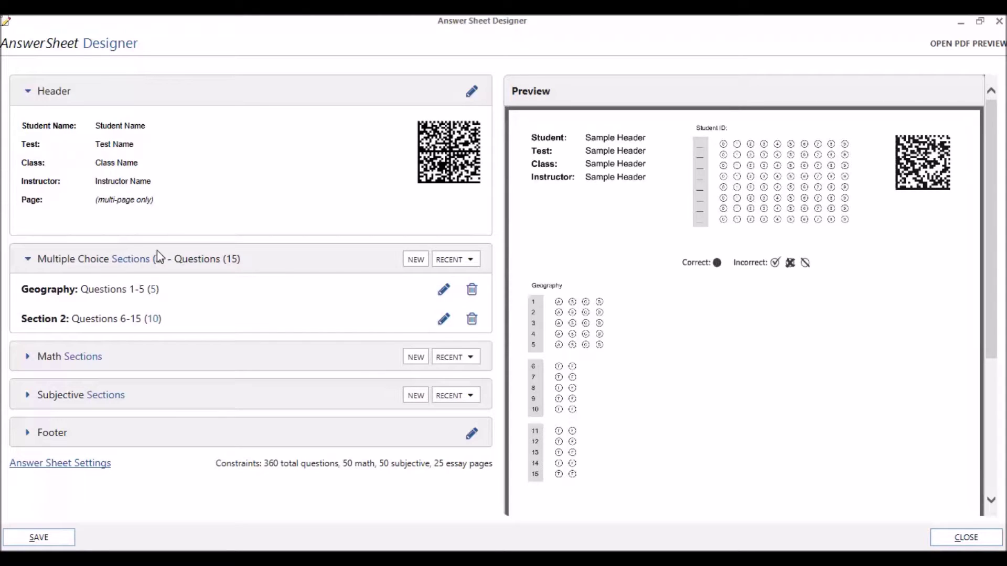
Step: Enable Restart question numbering, Insert line break and Insert page break on Section 2
click(444, 320)
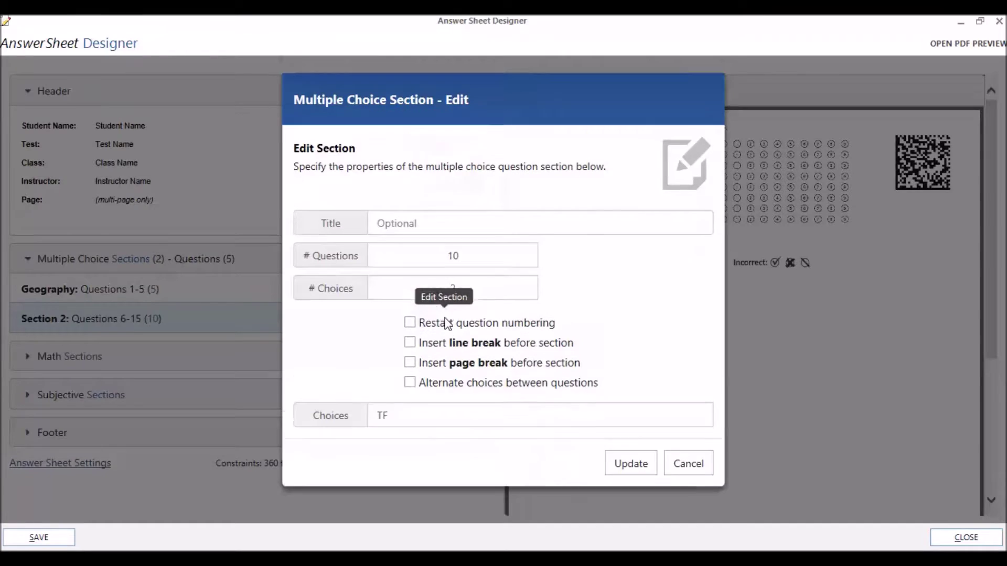
click(411, 330)
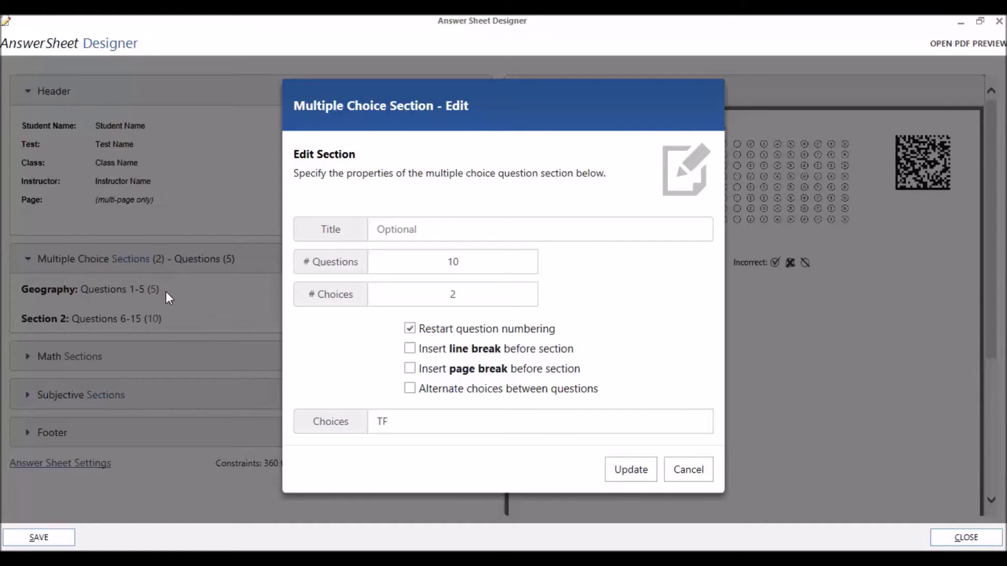
click(410, 349)
click(410, 368)
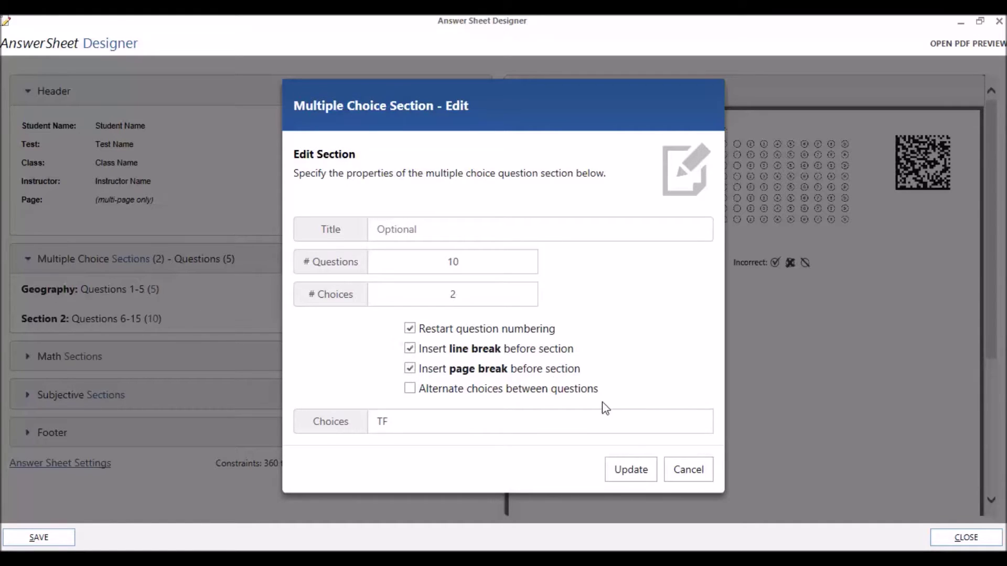
click(634, 469)
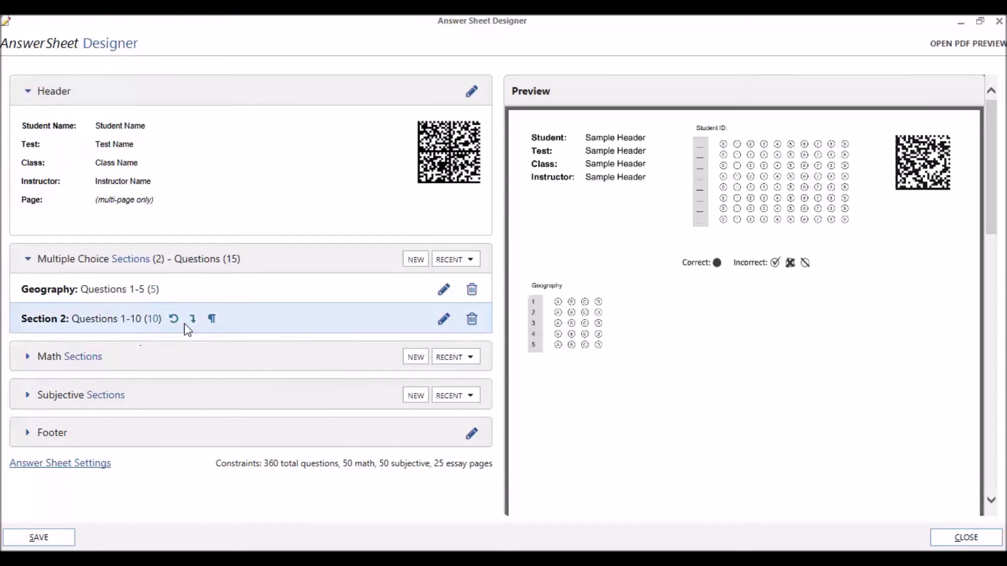
Step: Check page two of the preview, then delete the True/False Section 2
drag(988, 202, 1000, 455)
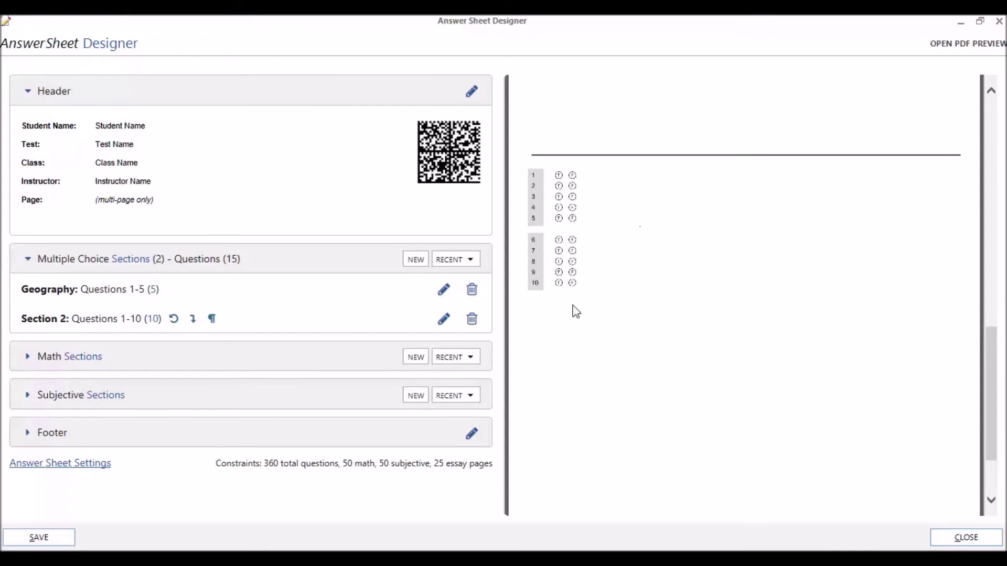
click(472, 320)
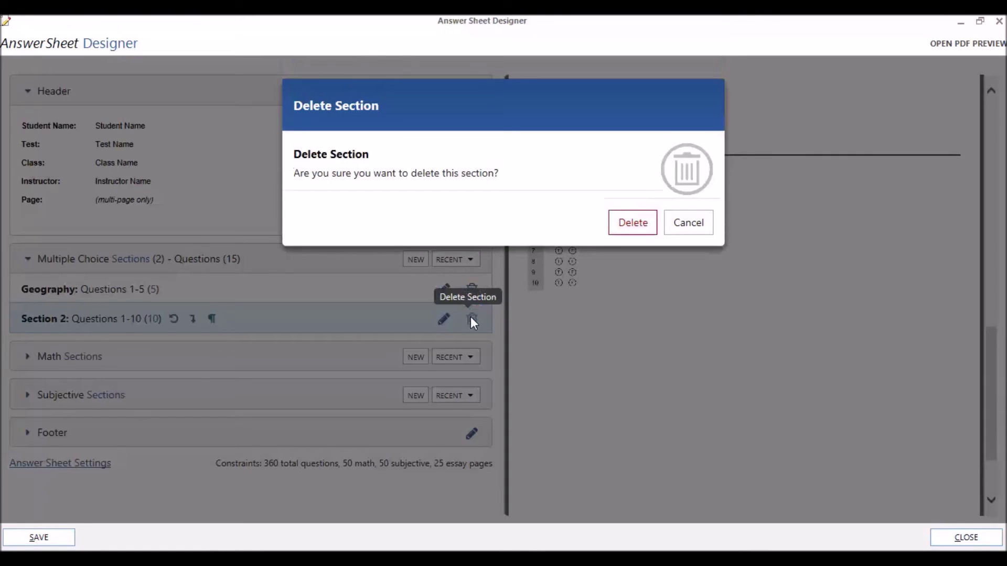
click(633, 222)
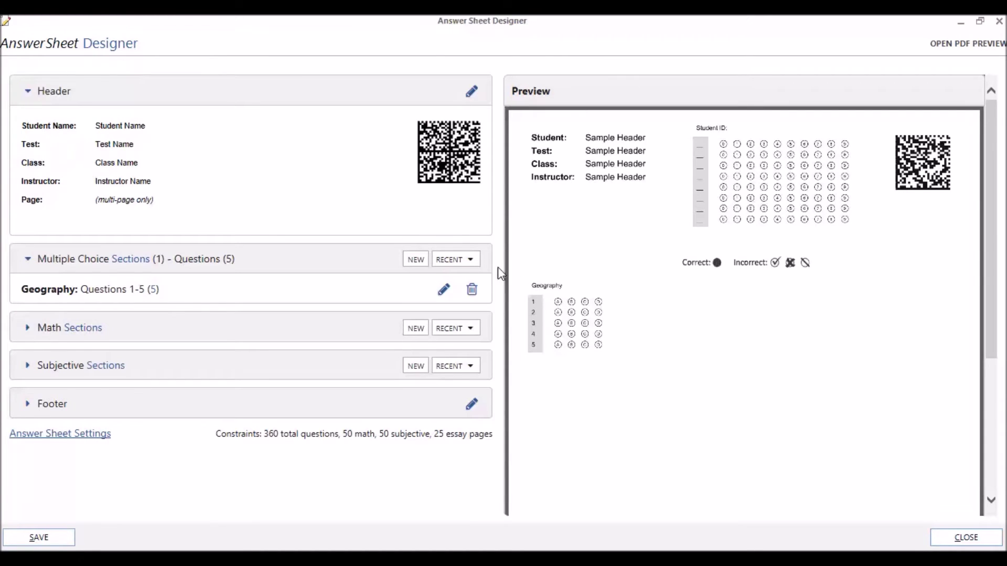
click(467, 266)
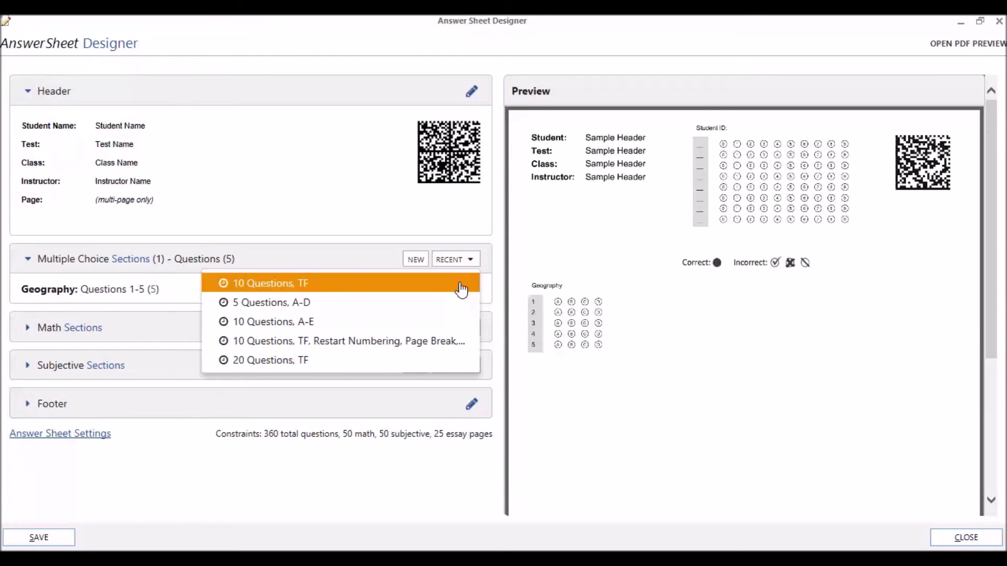
Step: Re-add Section 2 from the recent '10 Questions, TF' preset
click(461, 289)
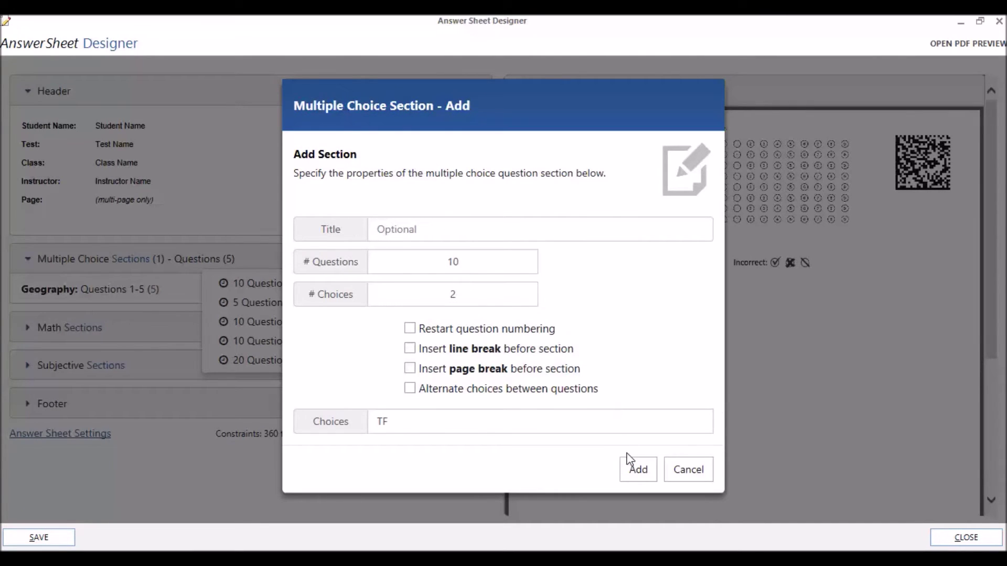
click(636, 471)
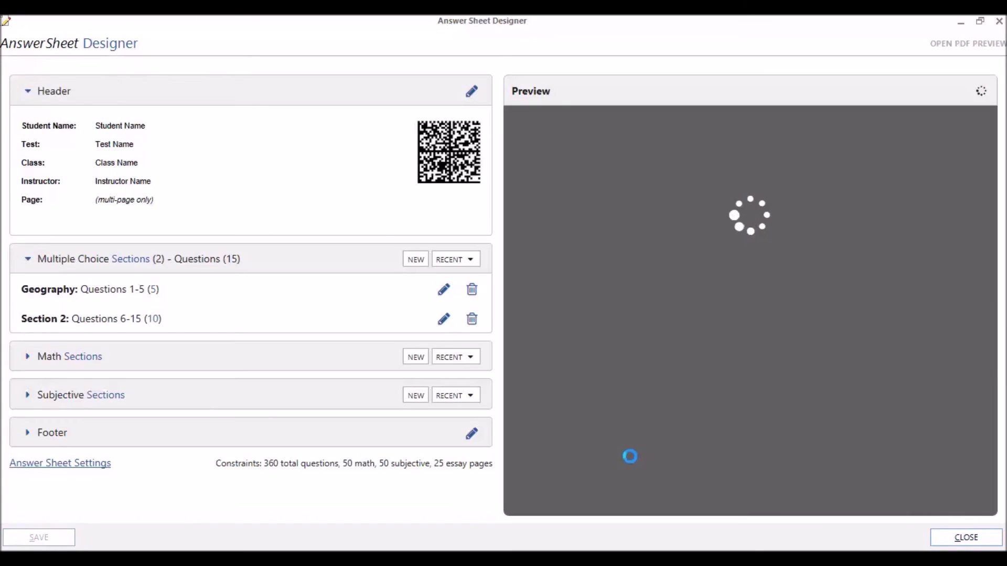